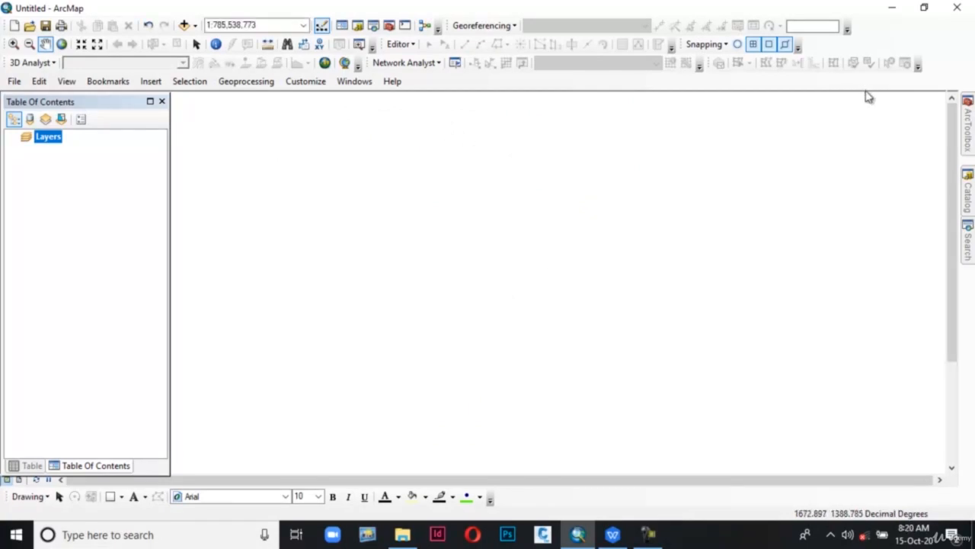
Step: Create a new file geodatabase named Agriculture in the Geodatabase folder under Resource File\New folder
{"action": "left_click", "coordinate": [968, 208]}
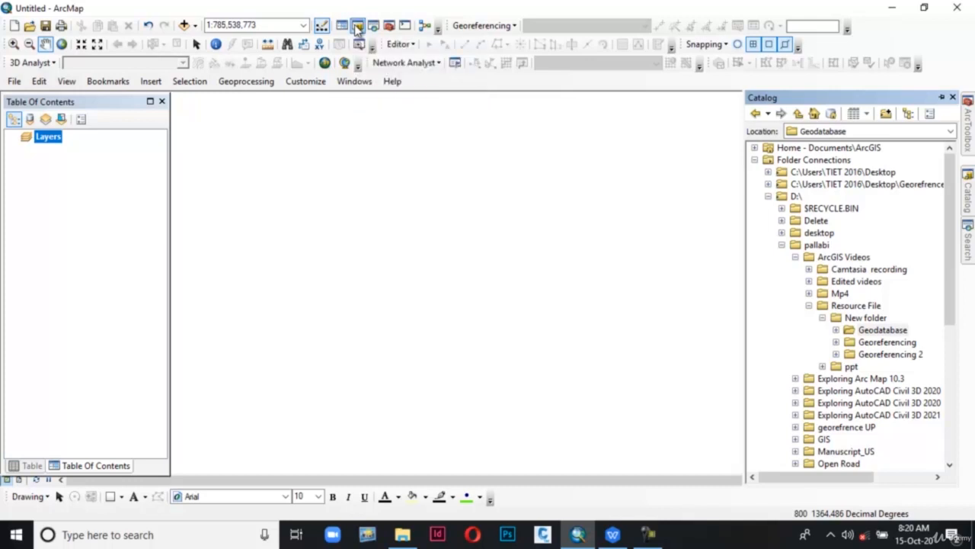
{"action": "left_click", "coordinate": [853, 330]}
{"action": "right_click", "coordinate": [853, 329]}
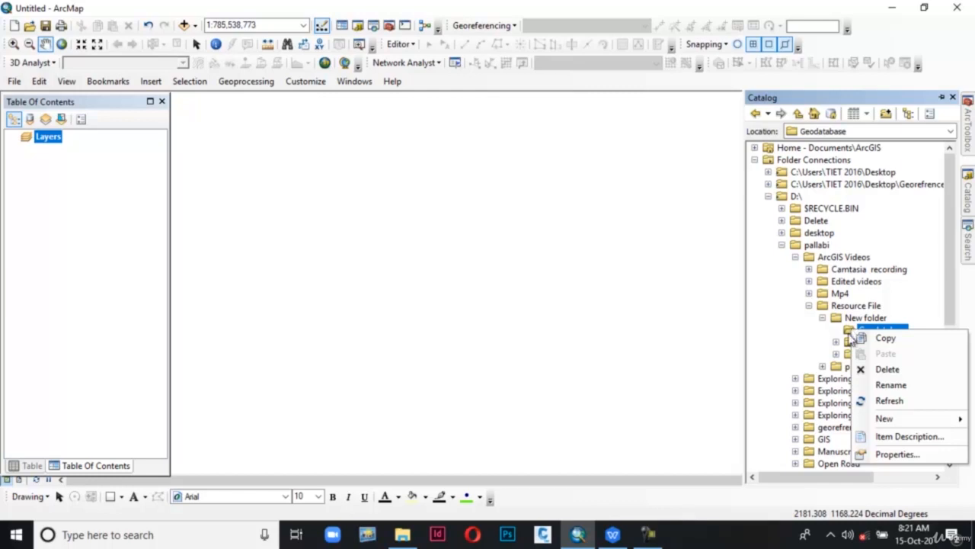
{"action": "right_click", "coordinate": [852, 328]}
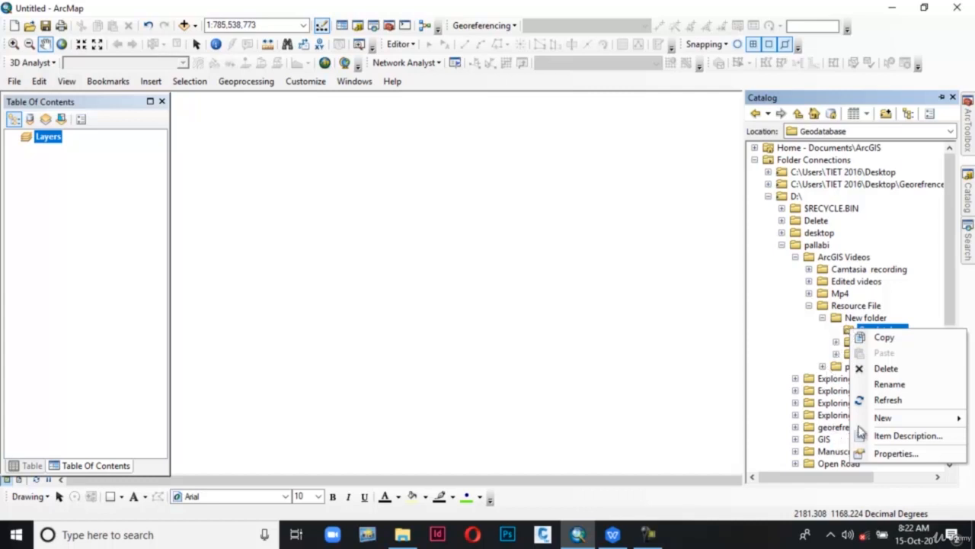
{"action": "mouse_move", "coordinate": [878, 420]}
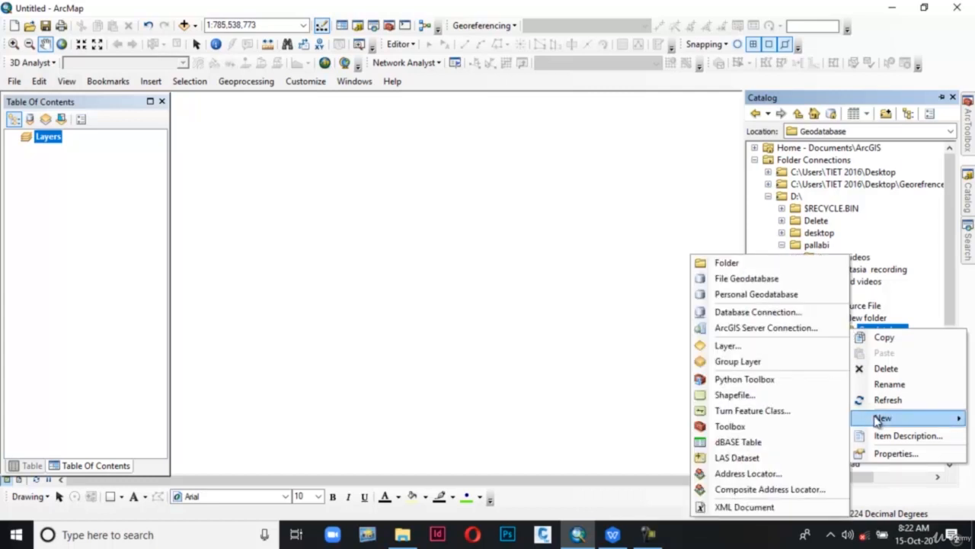
{"action": "left_click", "coordinate": [834, 279]}
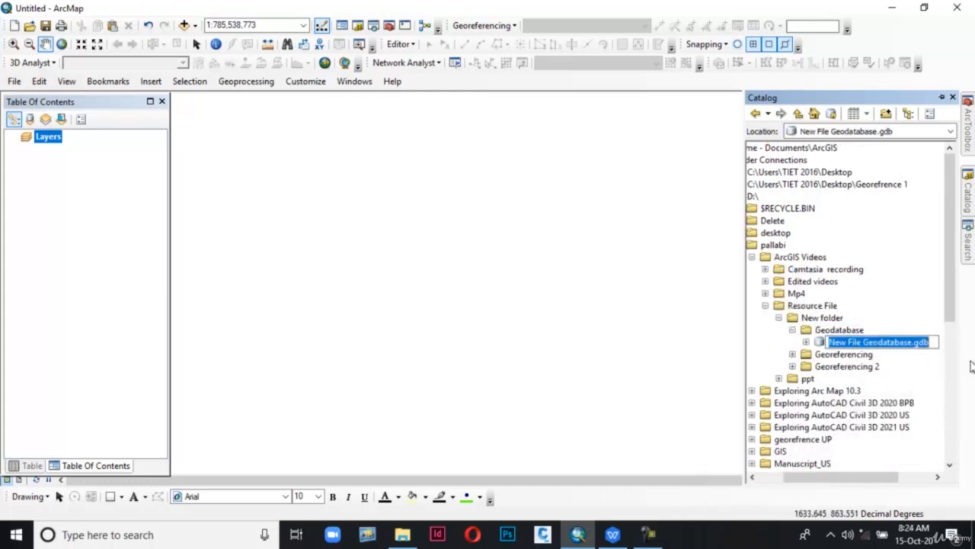
{"action": "type", "text": "Agriculture"}
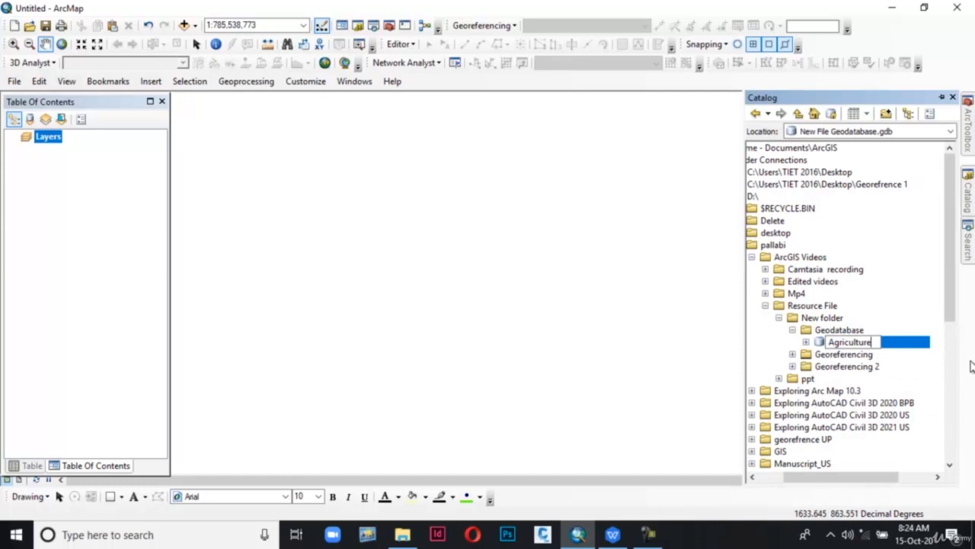
{"action": "key", "text": "Return"}
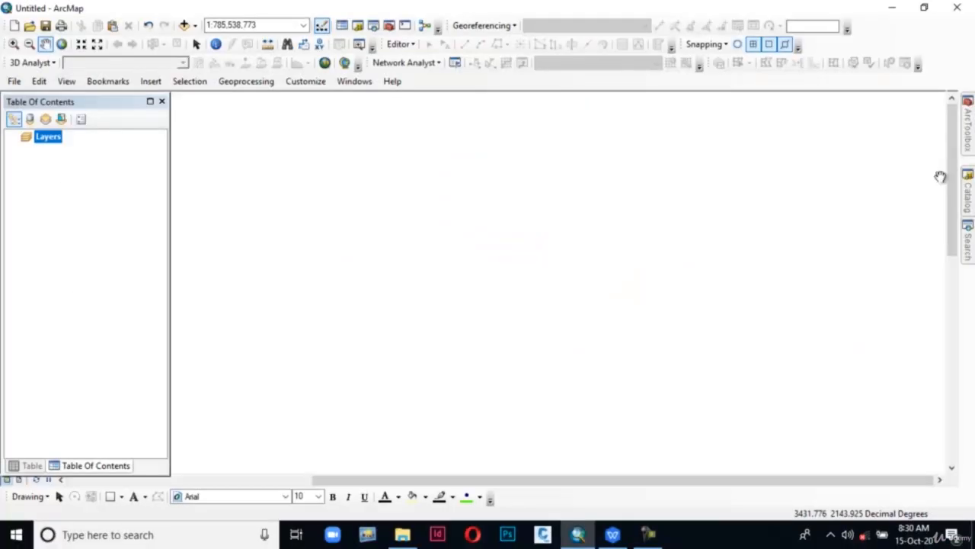
Step: Begin a new feature class in the Agriculture.gdb geodatabase with name and alias Agriculture_field, storing Polygon Features
{"action": "left_click", "coordinate": [968, 208]}
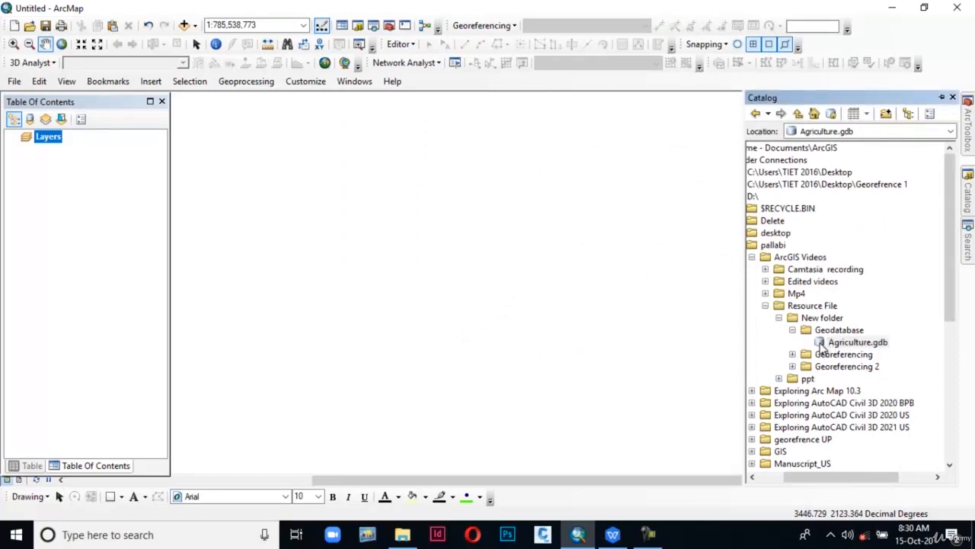
{"action": "right_click", "coordinate": [820, 344]}
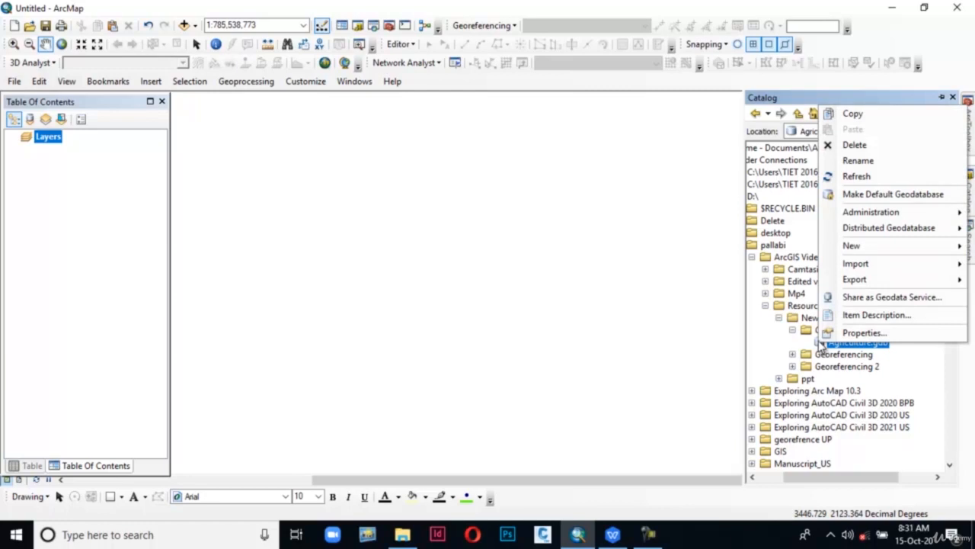
{"action": "mouse_move", "coordinate": [833, 257]}
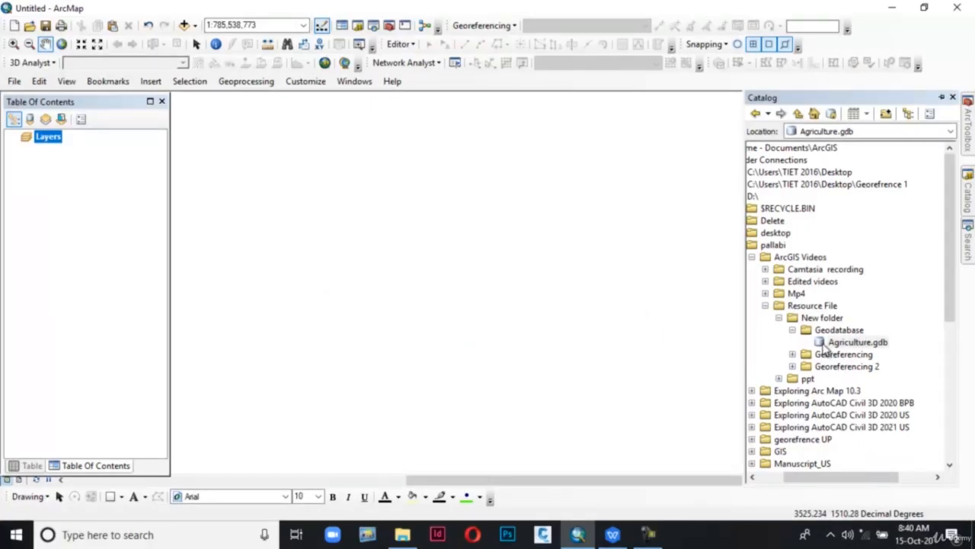
{"action": "right_click", "coordinate": [823, 344]}
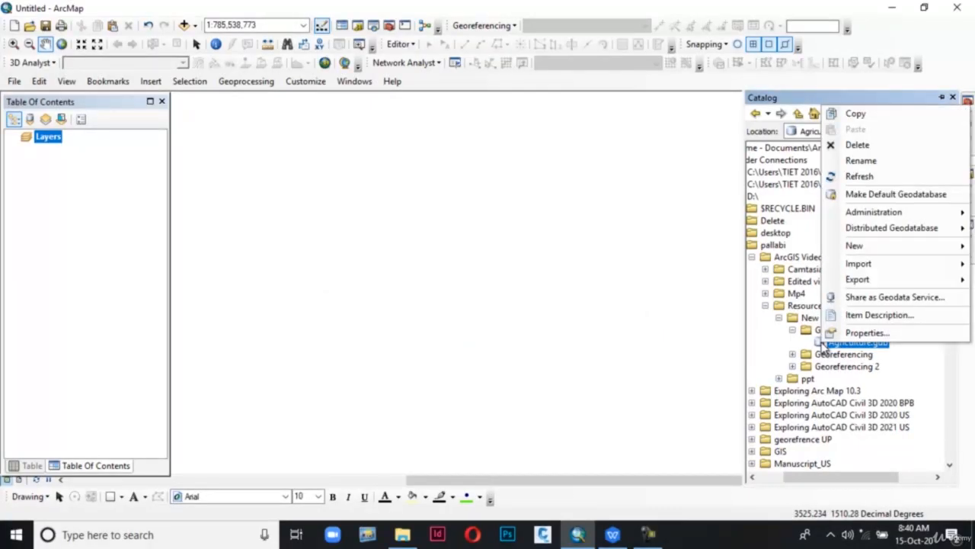
{"action": "right_click", "coordinate": [819, 342]}
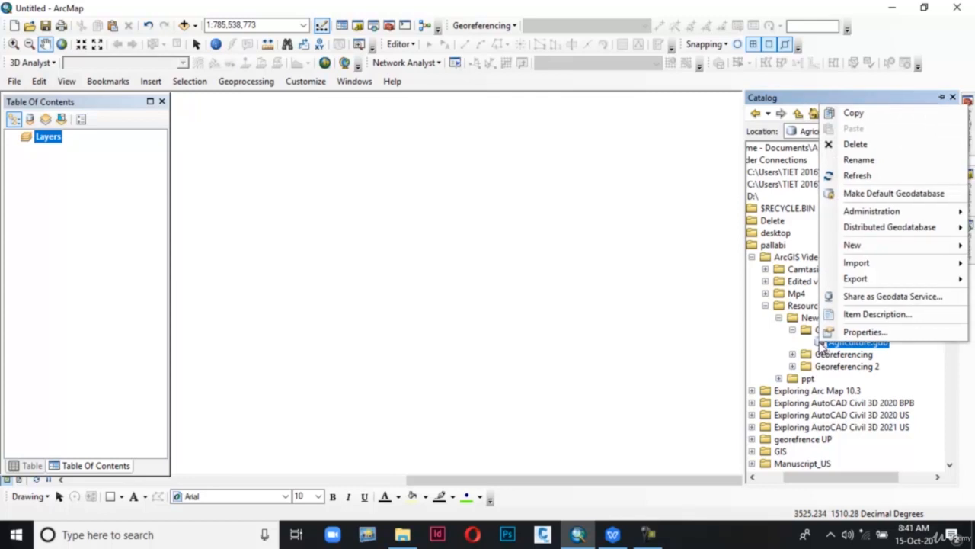
{"action": "mouse_move", "coordinate": [832, 245]}
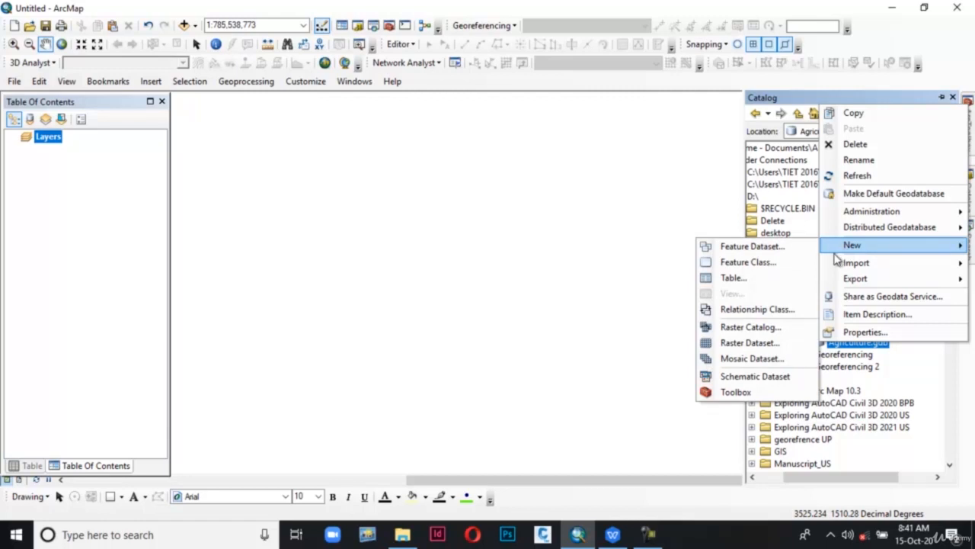
{"action": "left_click", "coordinate": [777, 272]}
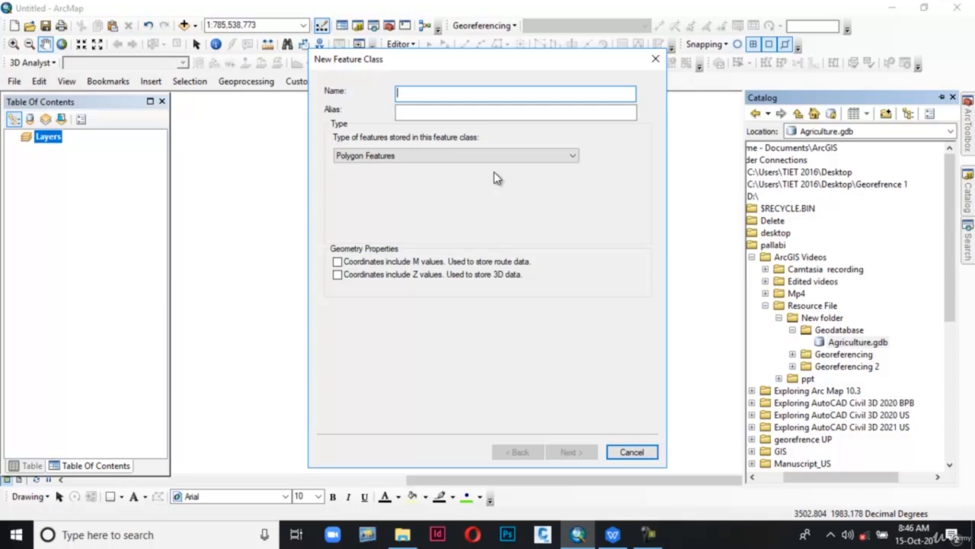
{"action": "type", "text": "Agriculture_field"}
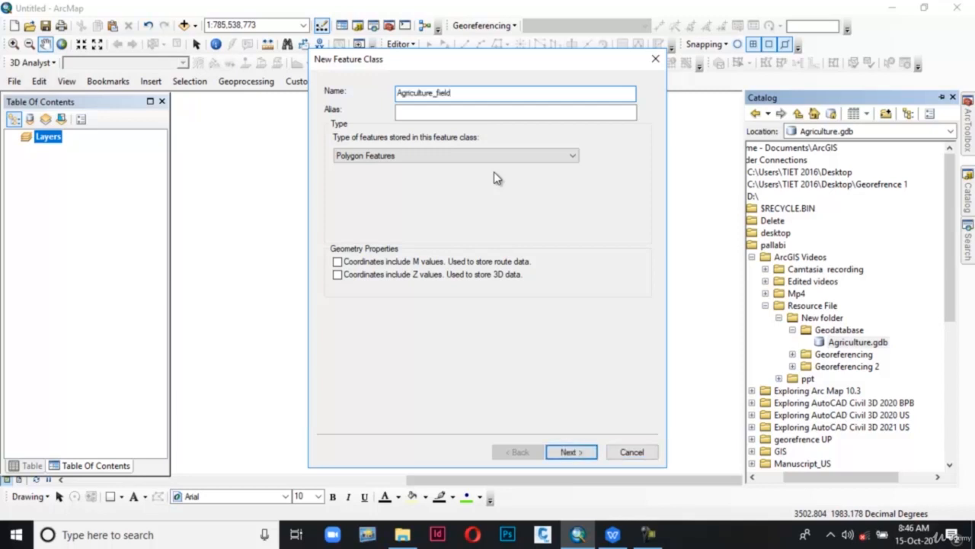
{"action": "left_click", "coordinate": [503, 112]}
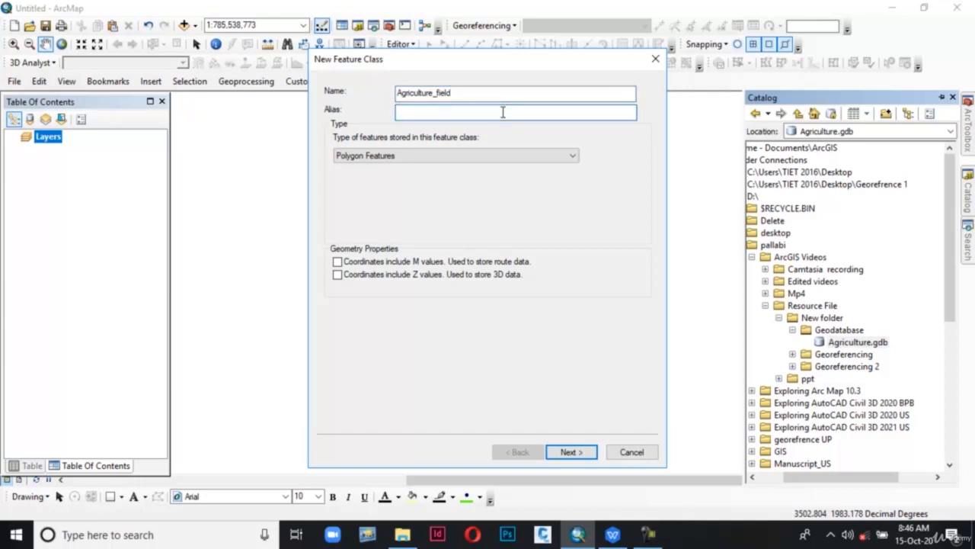
{"action": "type", "text": "Agriculture_field"}
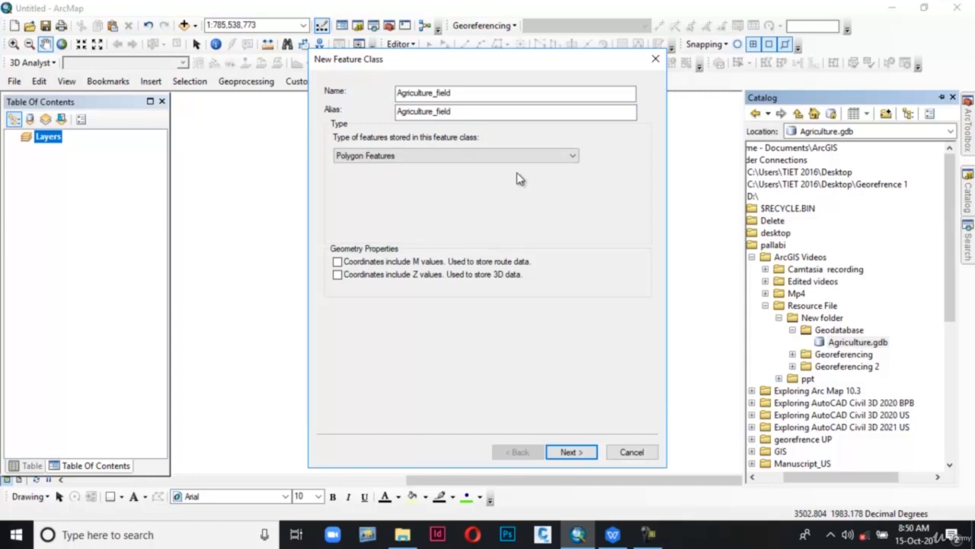
{"action": "left_click", "coordinate": [575, 160]}
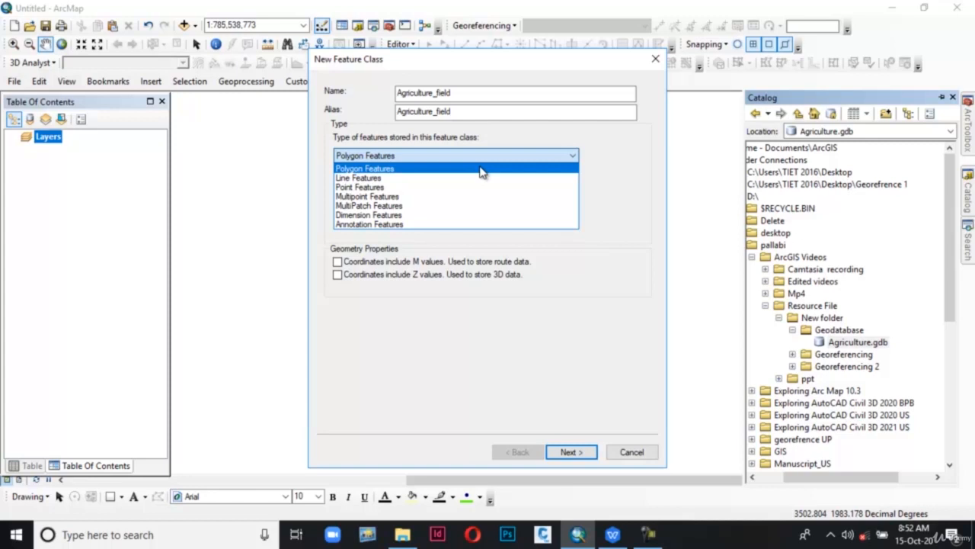
{"action": "left_click", "coordinate": [481, 169]}
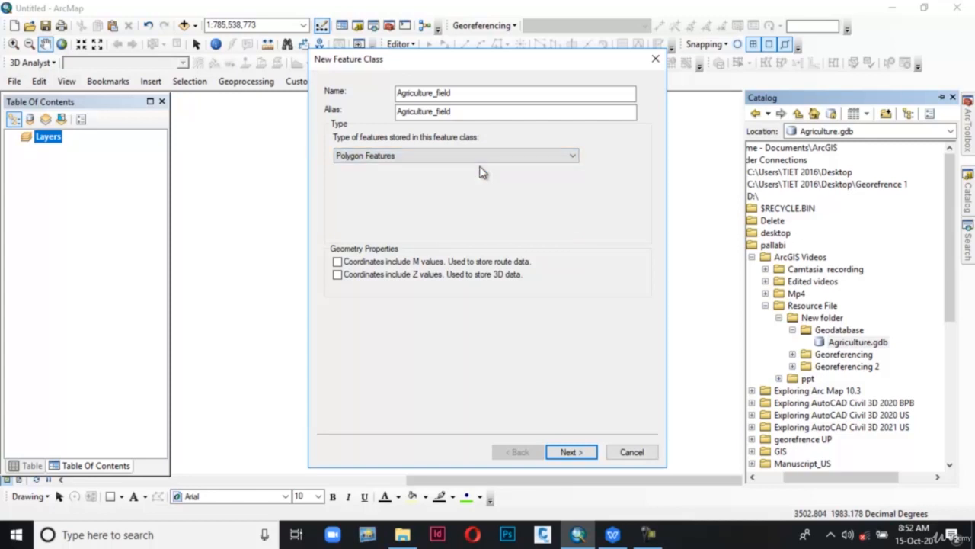
{"action": "left_click", "coordinate": [570, 451]}
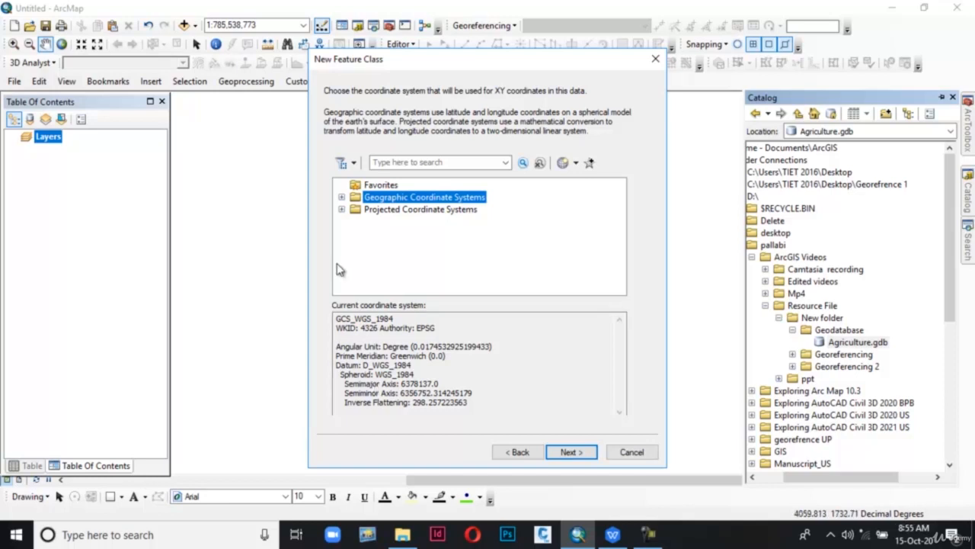
Step: Assign the World geographic coordinate system WGS 1984 to the feature class, accepting the default XY tolerance and storage configuration
{"action": "left_click", "coordinate": [341, 197]}
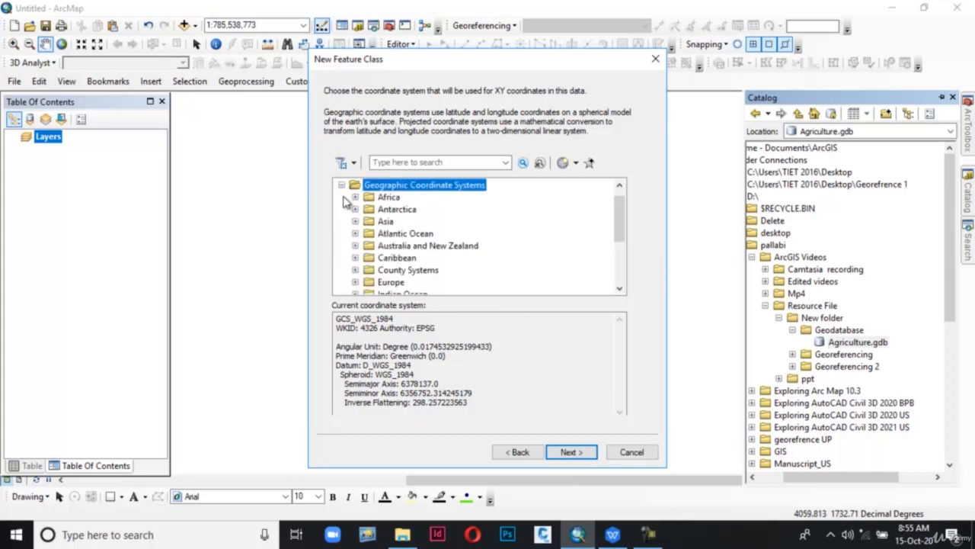
{"action": "scroll", "coordinate": [343, 201], "scroll_direction": "down", "scroll_amount": 3}
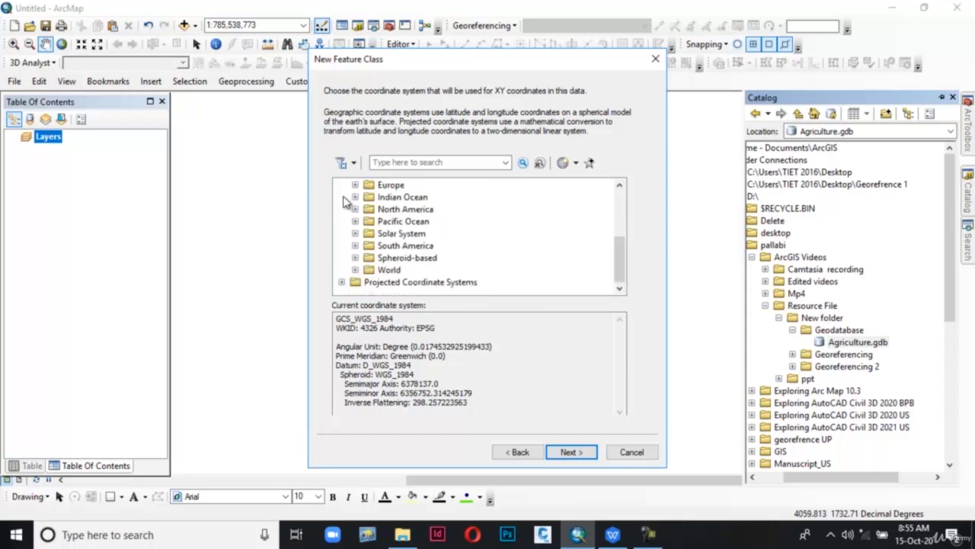
{"action": "left_click", "coordinate": [356, 271]}
{"action": "scroll", "coordinate": [354, 276], "scroll_direction": "up", "scroll_amount": 1}
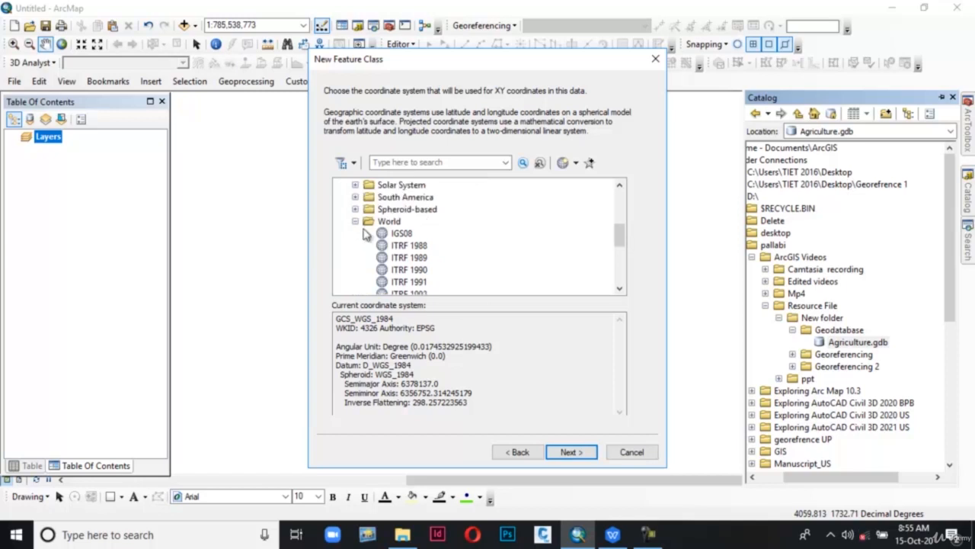
{"action": "scroll", "coordinate": [374, 275], "scroll_direction": "down", "scroll_amount": 5}
{"action": "left_click", "coordinate": [386, 272]}
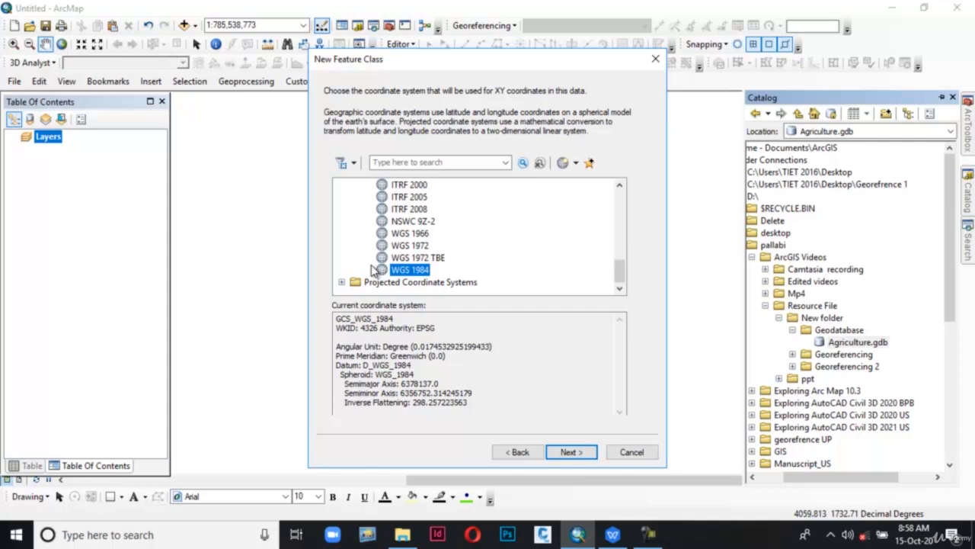
{"action": "left_click", "coordinate": [564, 453]}
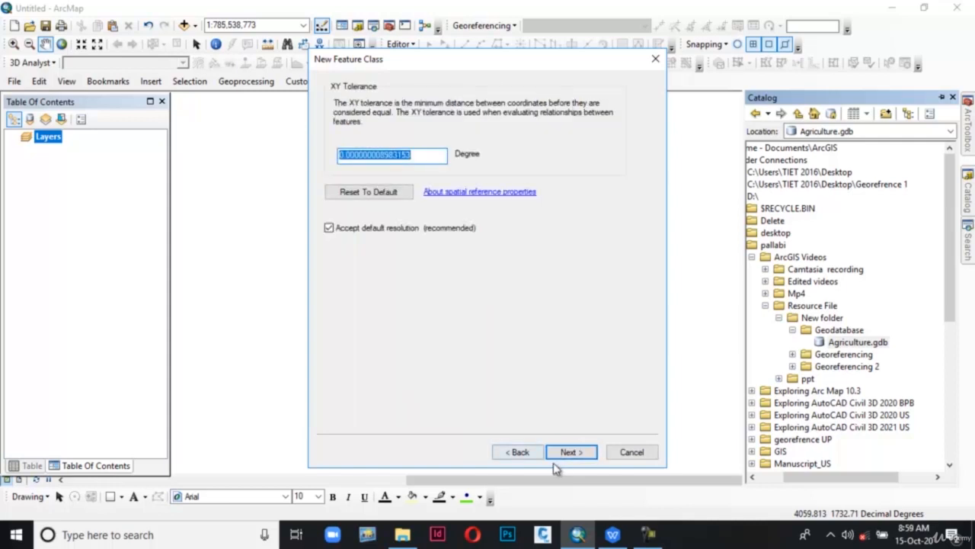
{"action": "left_click", "coordinate": [564, 453]}
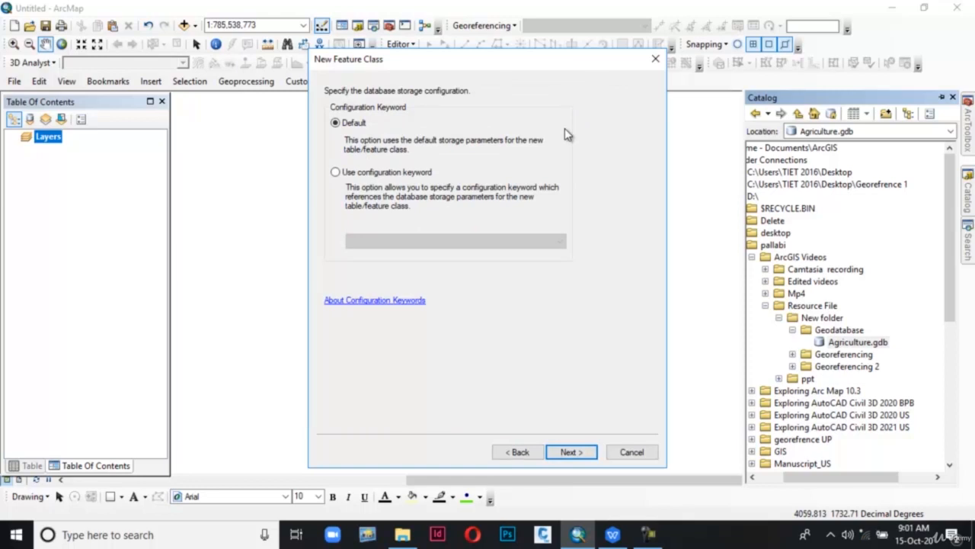
{"action": "left_click", "coordinate": [571, 453]}
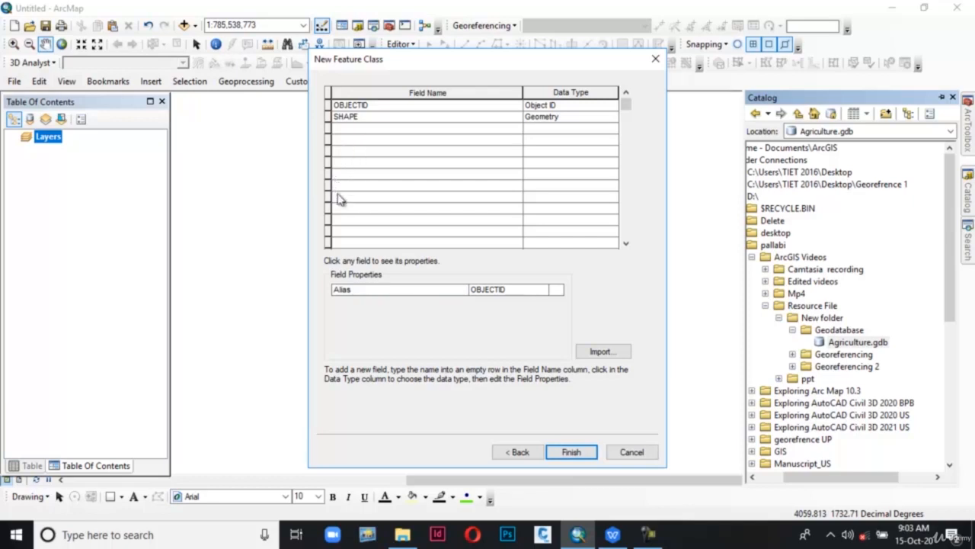
Step: Add a CROP field with the Text data type and finish creating the feature class
{"action": "left_click", "coordinate": [358, 136]}
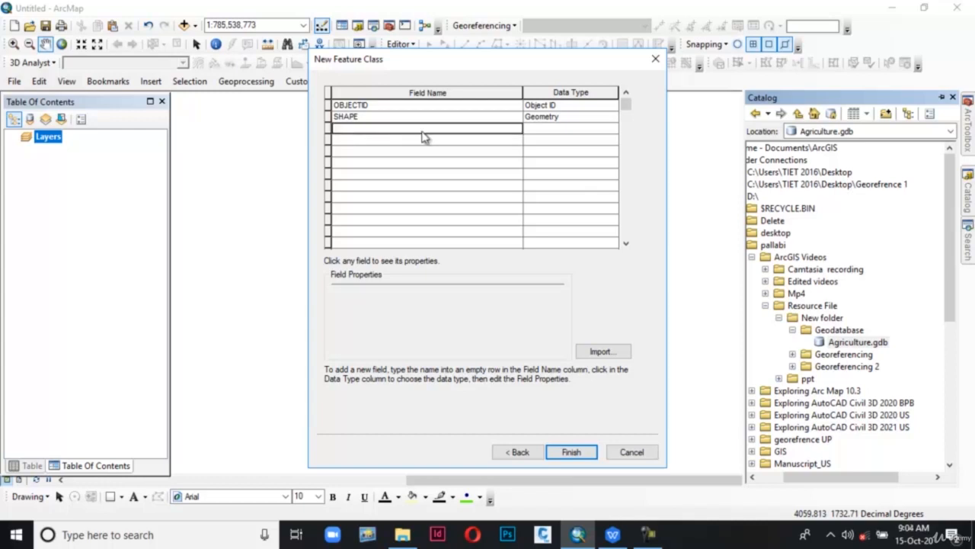
{"action": "type", "text": "CROP"}
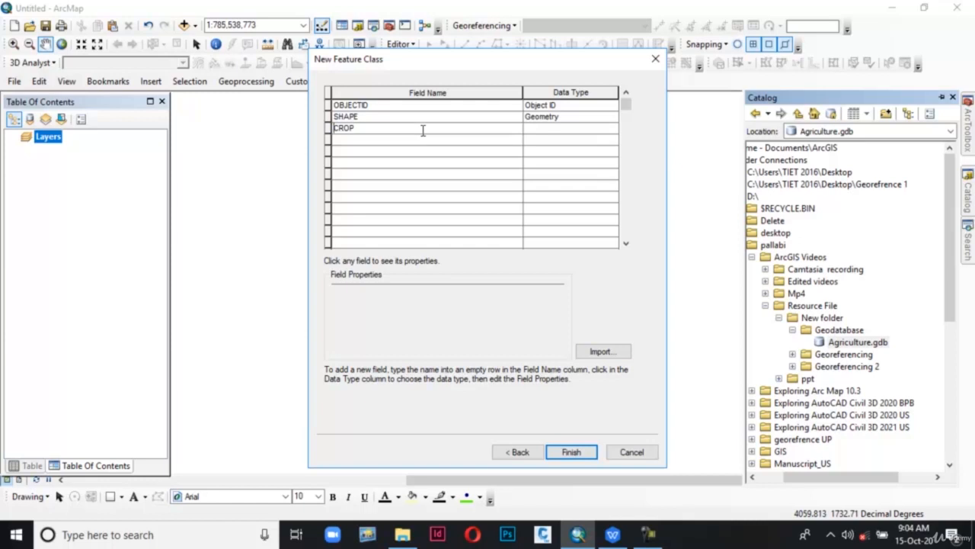
{"action": "left_click", "coordinate": [544, 131]}
{"action": "left_click", "coordinate": [545, 131]}
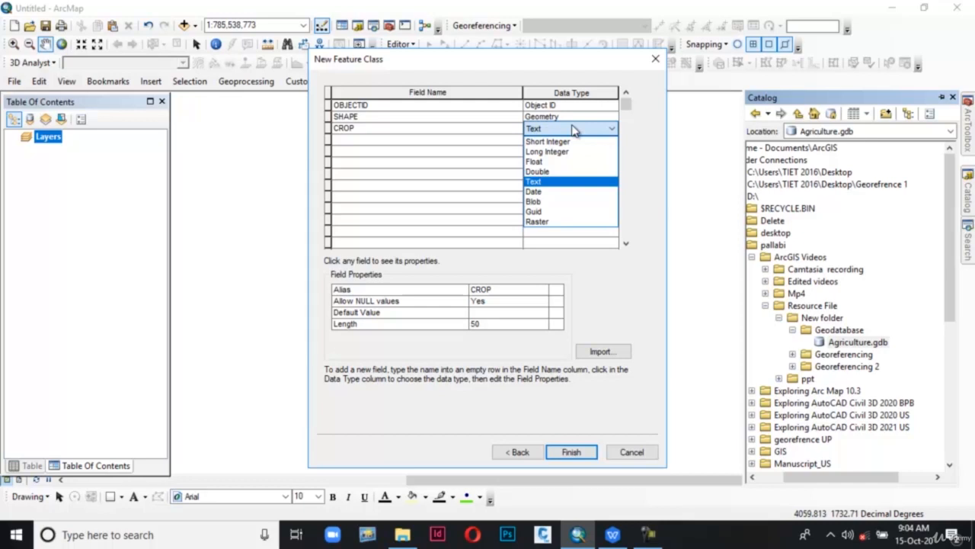
{"action": "left_click", "coordinate": [570, 183]}
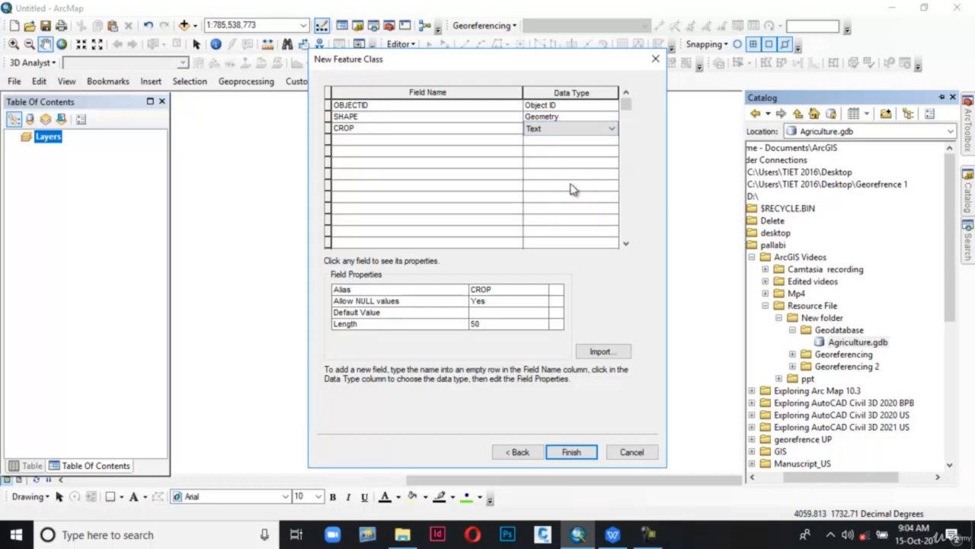
{"action": "left_click", "coordinate": [579, 451]}
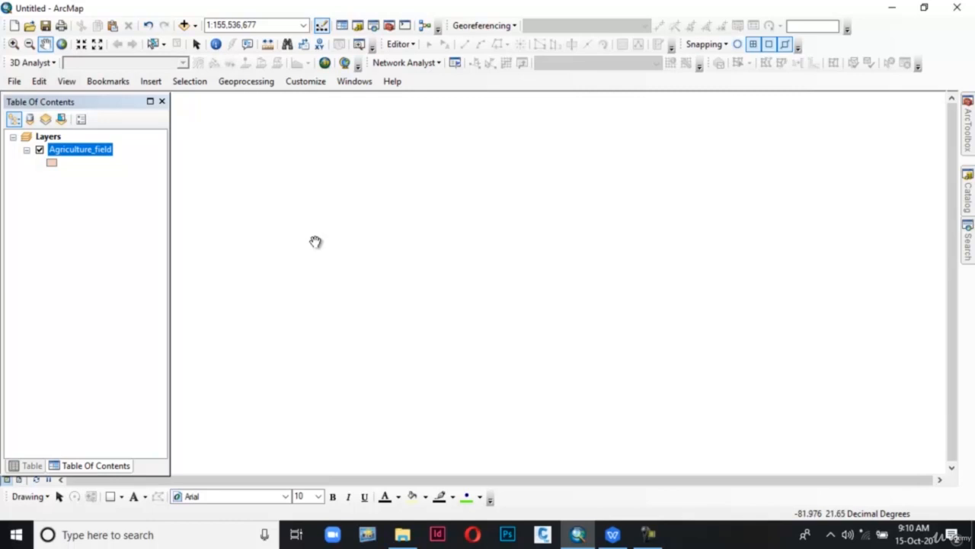
Step: Start an edit session for the Agriculture_field layer and display the Create Features window
{"action": "left_click", "coordinate": [53, 166]}
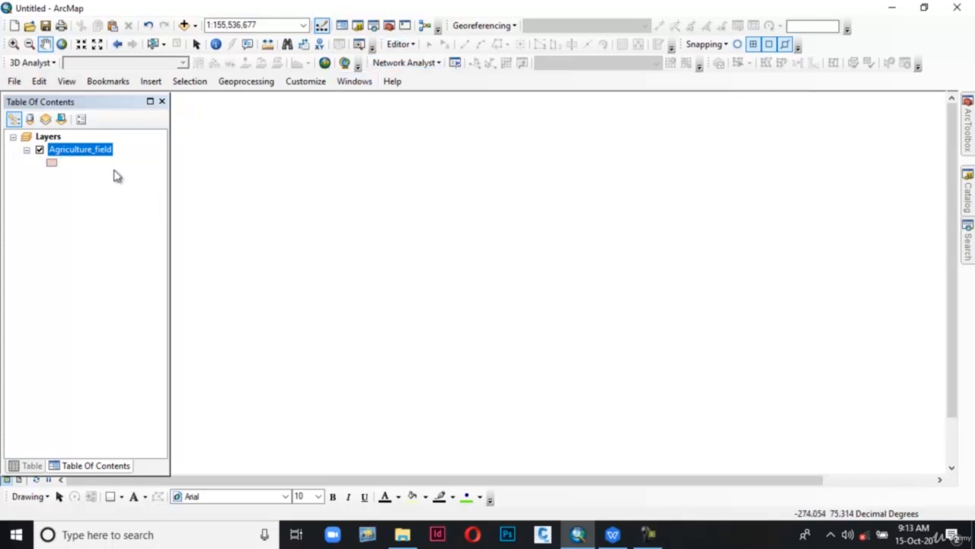
{"action": "left_click", "coordinate": [412, 45]}
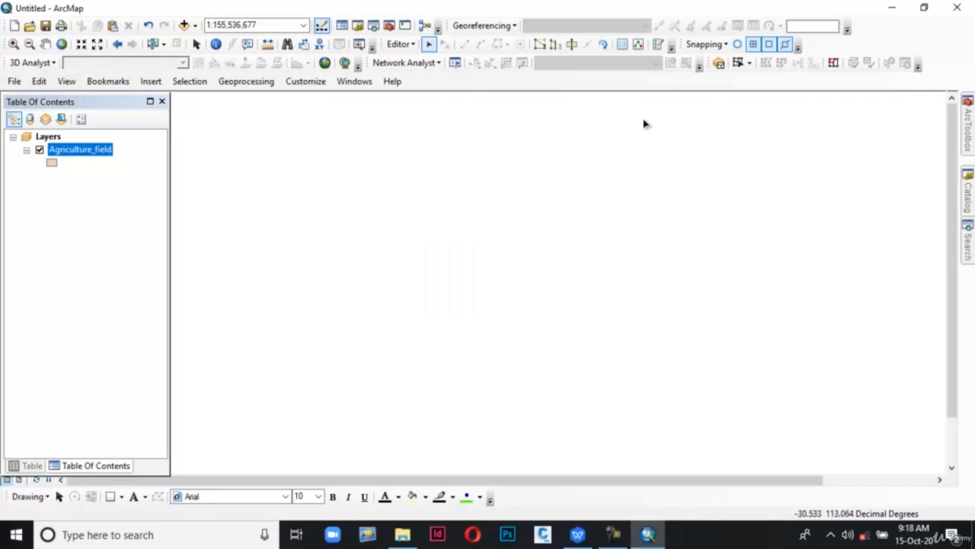
{"action": "left_click", "coordinate": [657, 46]}
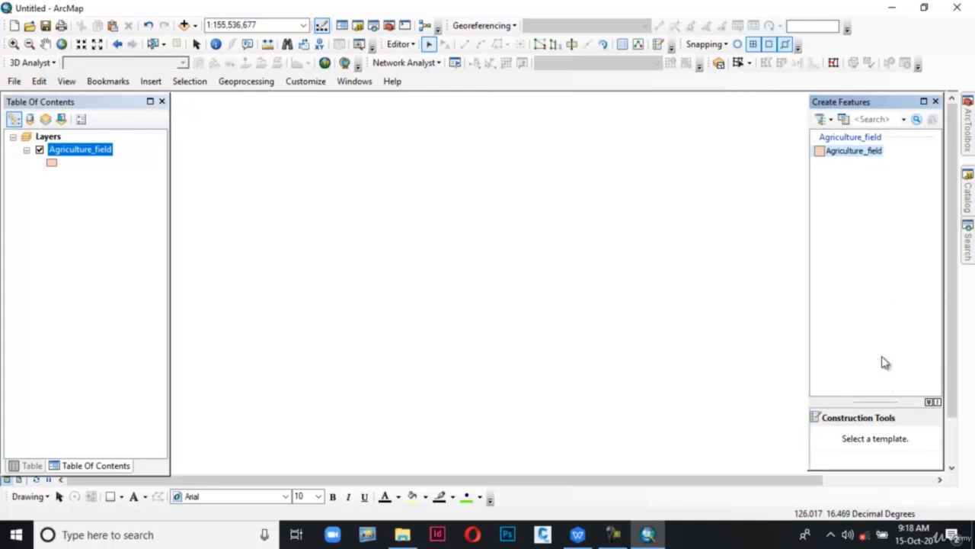
Step: Draw a six-vertex Agriculture_field polygon with the Polygon tool in the map's western half, with a perimeter of about 269 decimal degrees
{"action": "left_click", "coordinate": [846, 156]}
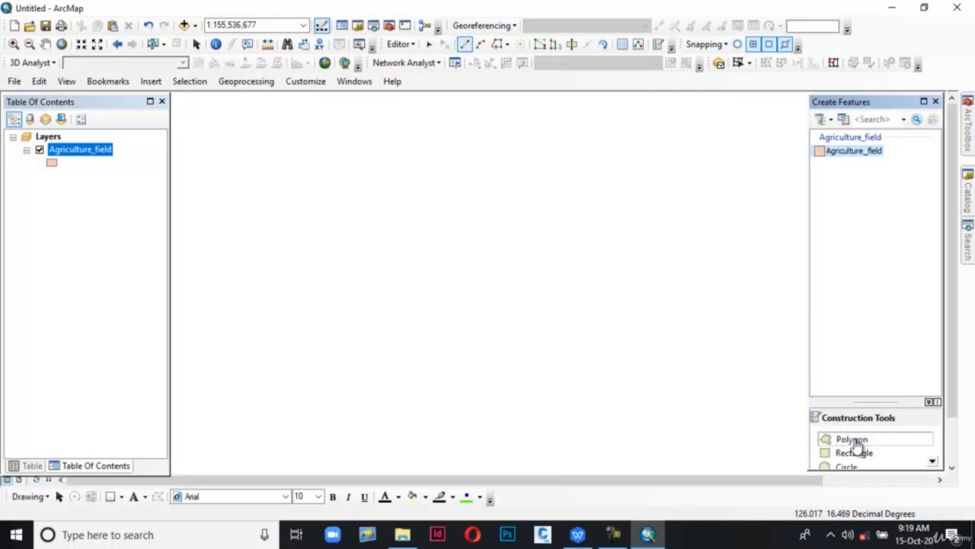
{"action": "scroll", "coordinate": [857, 444], "scroll_direction": "down", "scroll_amount": 1}
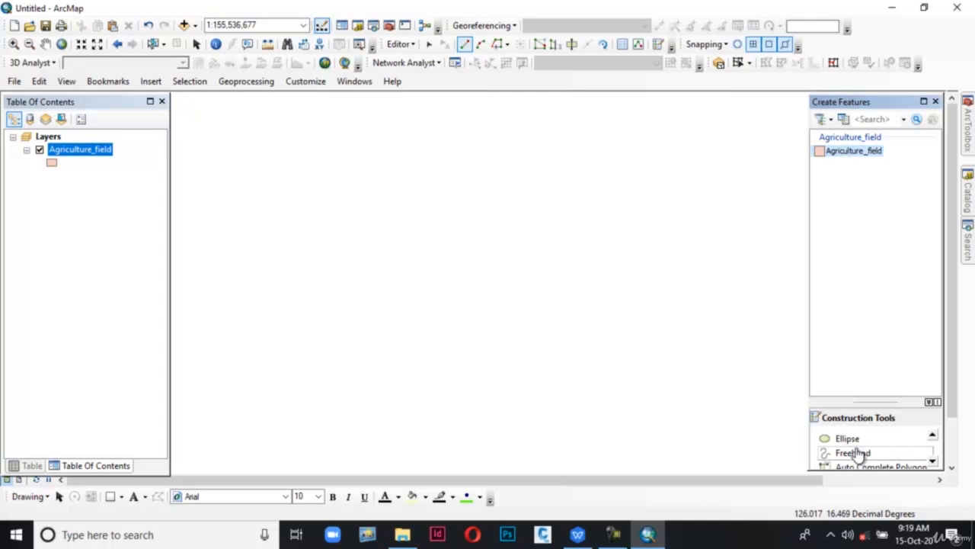
{"action": "scroll", "coordinate": [856, 449], "scroll_direction": "down", "scroll_amount": 1}
{"action": "scroll", "coordinate": [855, 454], "scroll_direction": "up", "scroll_amount": 2}
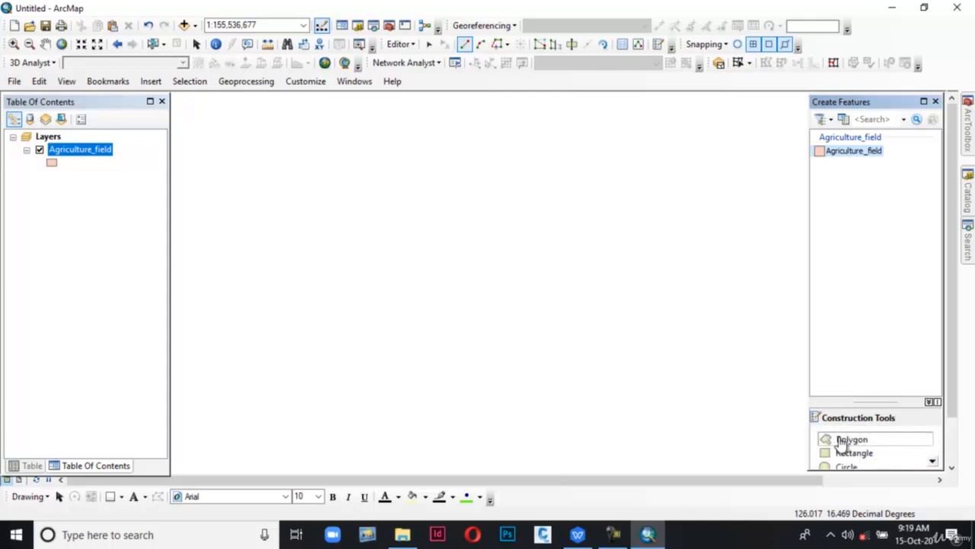
{"action": "left_click", "coordinate": [846, 441]}
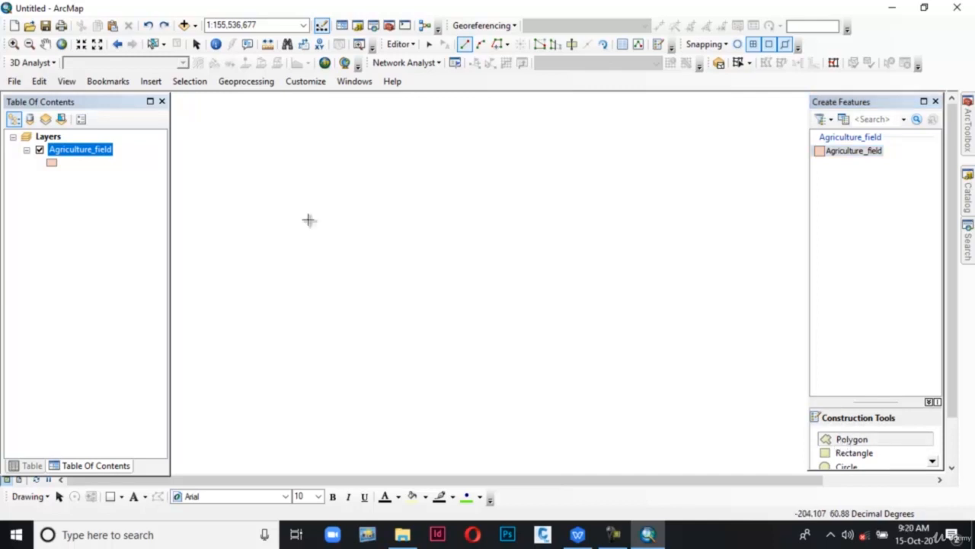
{"action": "left_click", "coordinate": [260, 231]}
{"action": "left_click", "coordinate": [334, 190]}
{"action": "left_click", "coordinate": [419, 162]}
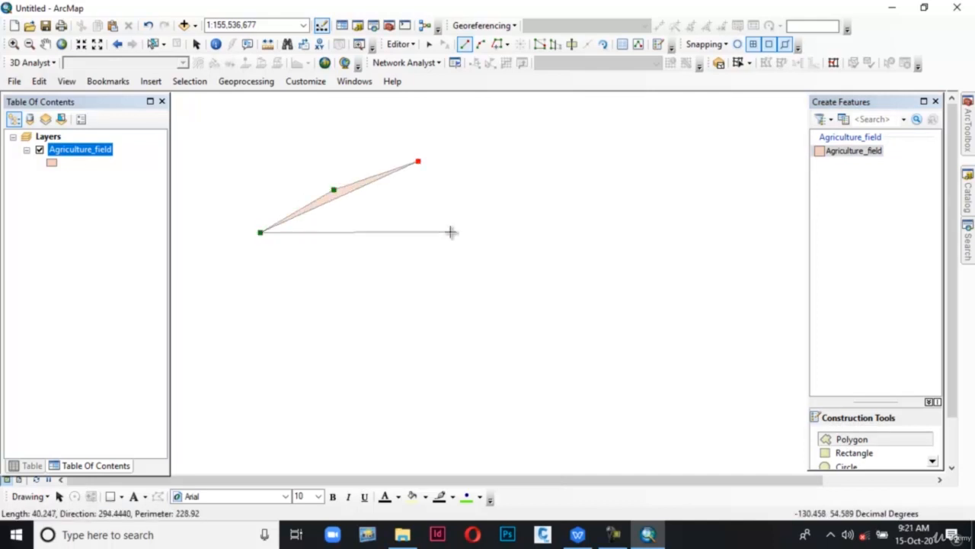
{"action": "left_click", "coordinate": [450, 231]}
{"action": "left_click", "coordinate": [431, 302]}
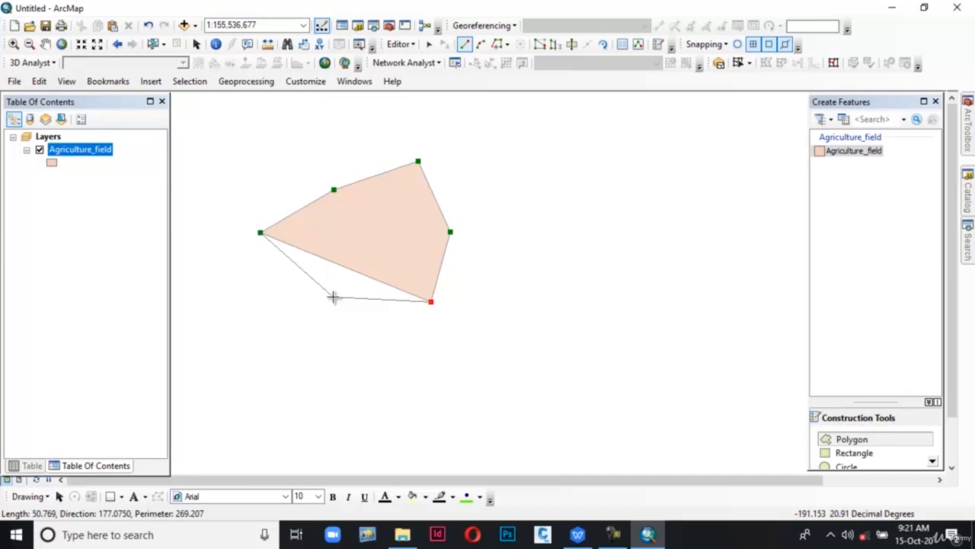
{"action": "double_click", "coordinate": [332, 296]}
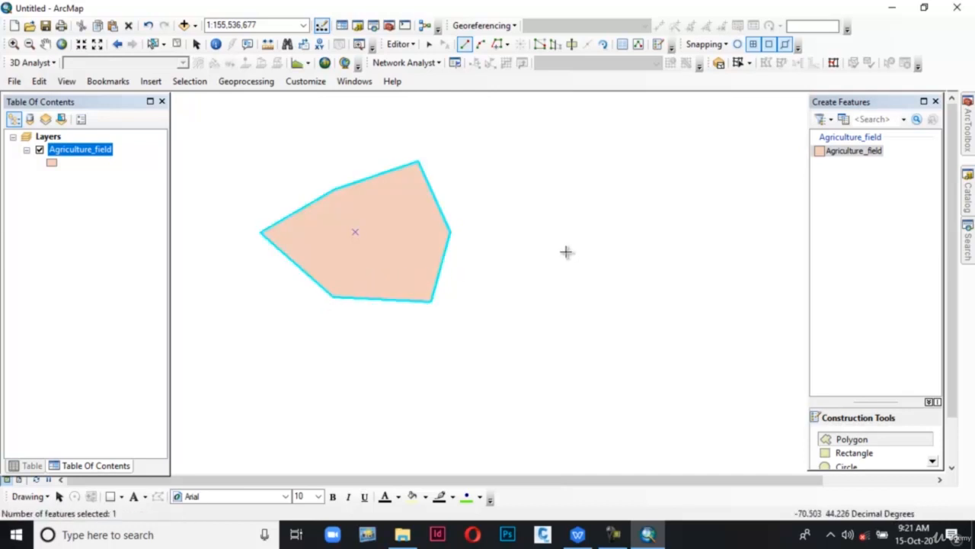
Step: Draw a second six-vertex polygon east of the first, with a perimeter of about 202 decimal degrees, and finish its sketch
{"action": "left_click", "coordinate": [520, 207]}
{"action": "left_click", "coordinate": [588, 178]}
{"action": "left_click", "coordinate": [627, 206]}
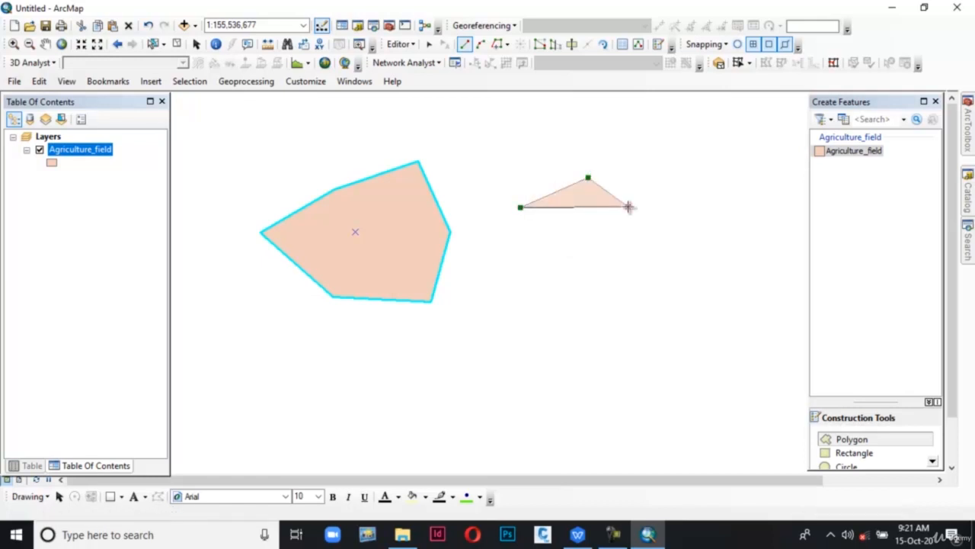
{"action": "left_click", "coordinate": [652, 269]}
{"action": "left_click", "coordinate": [601, 297]}
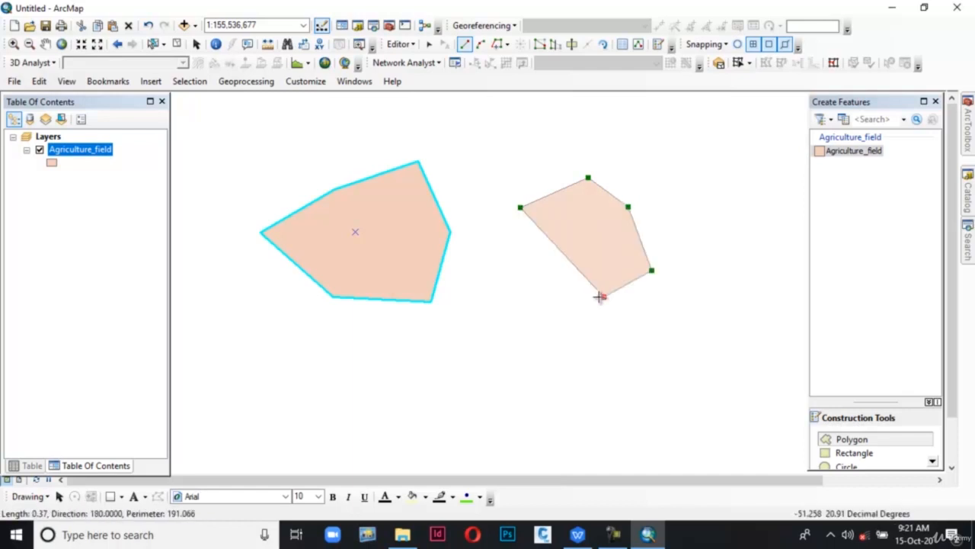
{"action": "left_click", "coordinate": [522, 265]}
{"action": "right_click", "coordinate": [523, 266]}
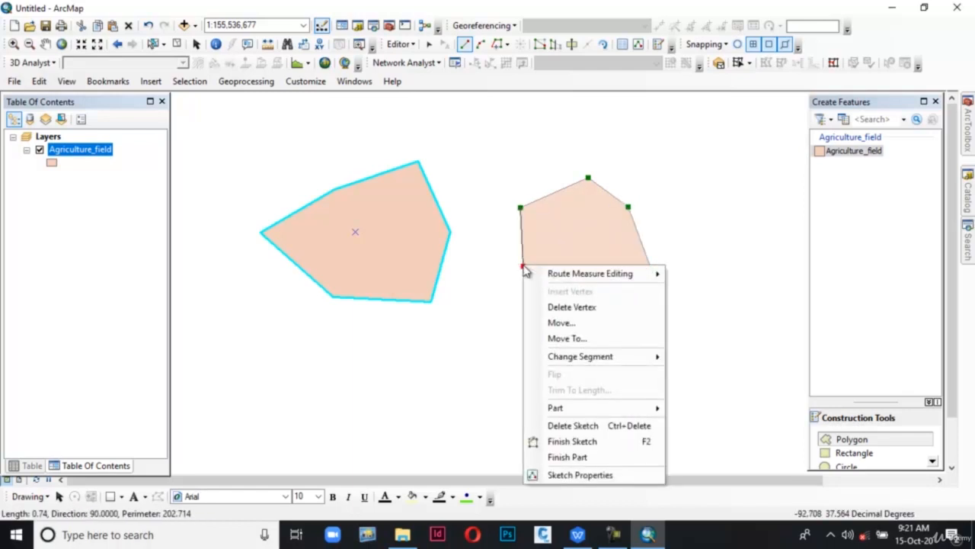
{"action": "right_click", "coordinate": [518, 256]}
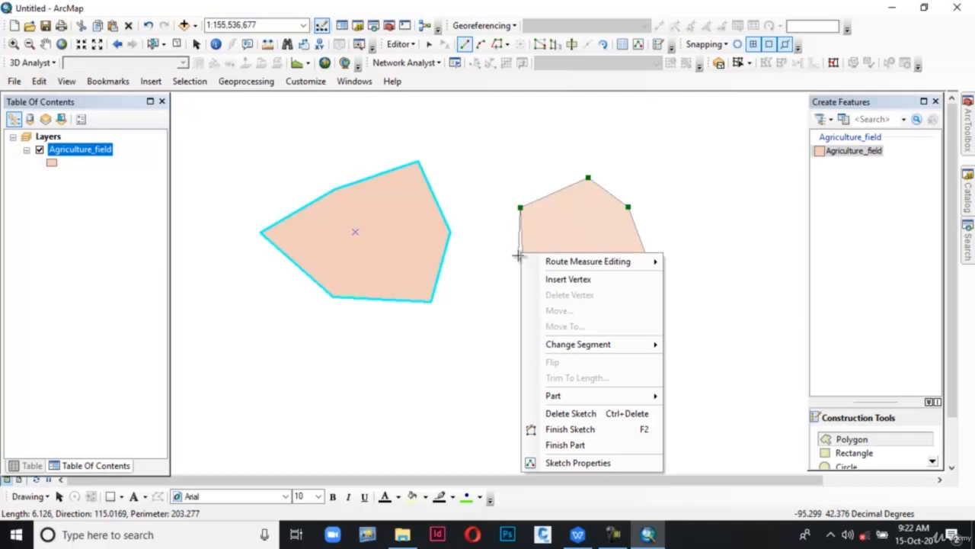
{"action": "left_click", "coordinate": [533, 429]}
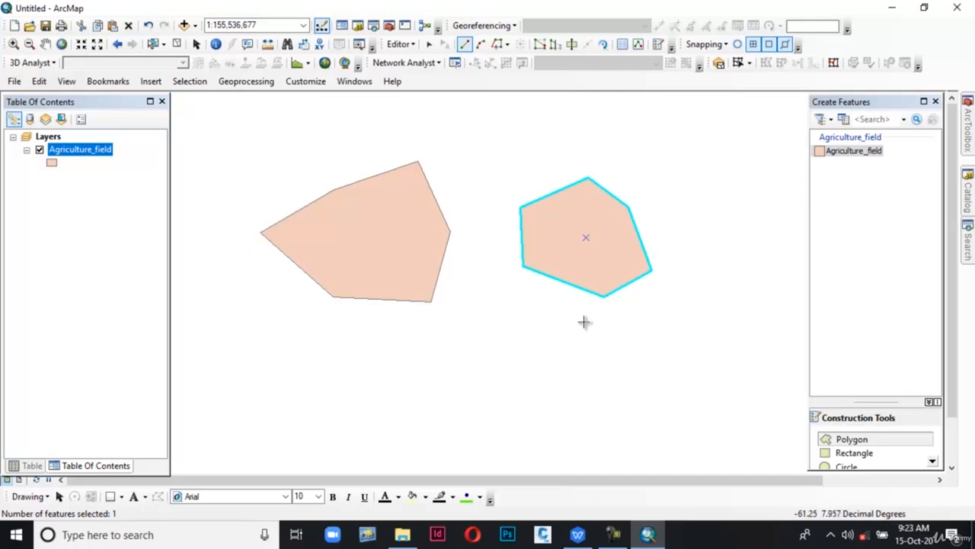
Step: In the Agriculture_field attribute table, set CROP to Wheat for the first polygon and Rice for the second
{"action": "right_click", "coordinate": [84, 155]}
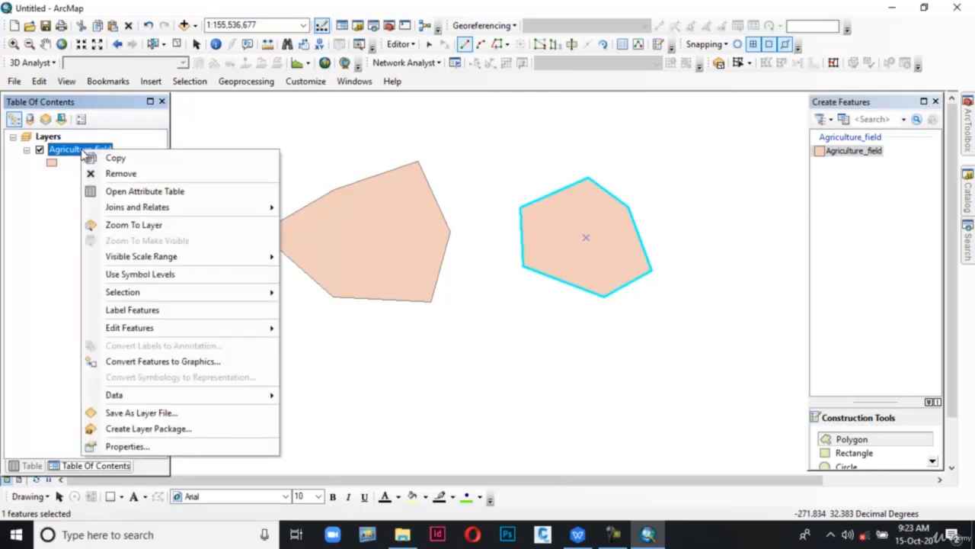
{"action": "left_click", "coordinate": [85, 190]}
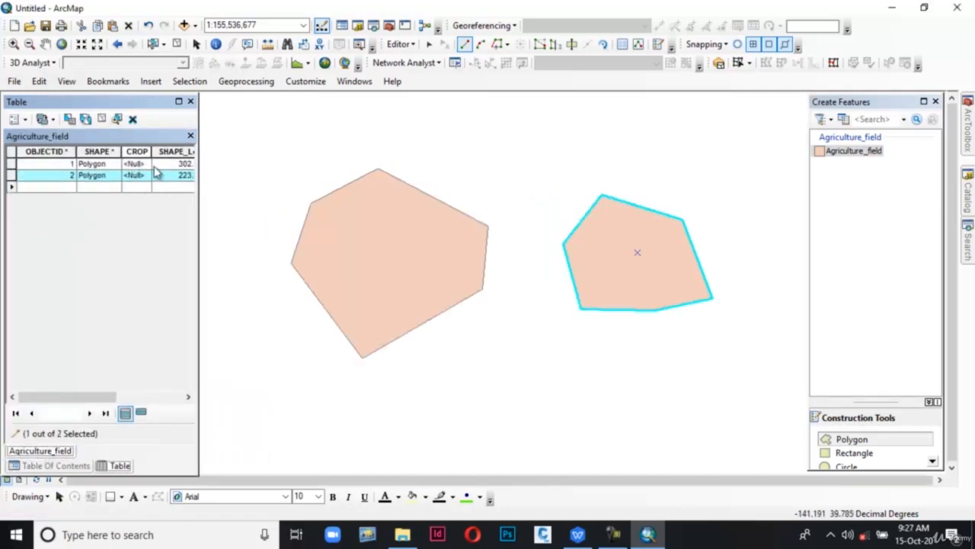
{"action": "left_click", "coordinate": [147, 163]}
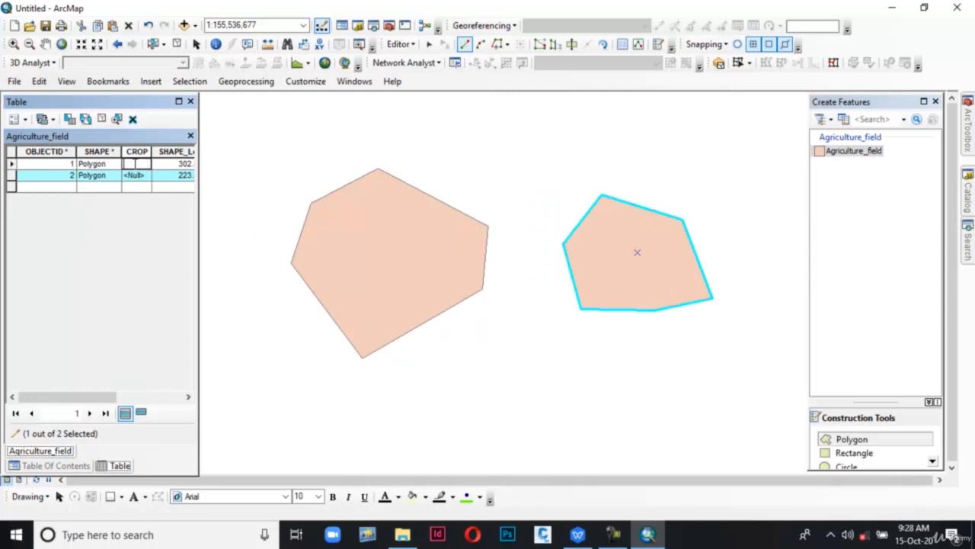
{"action": "type", "text": "Wheat"}
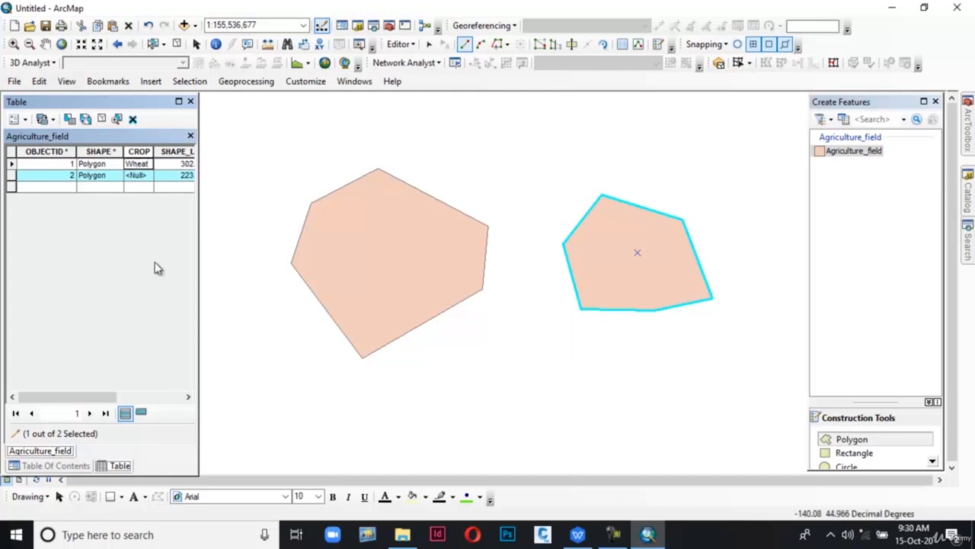
{"action": "left_click", "coordinate": [133, 176]}
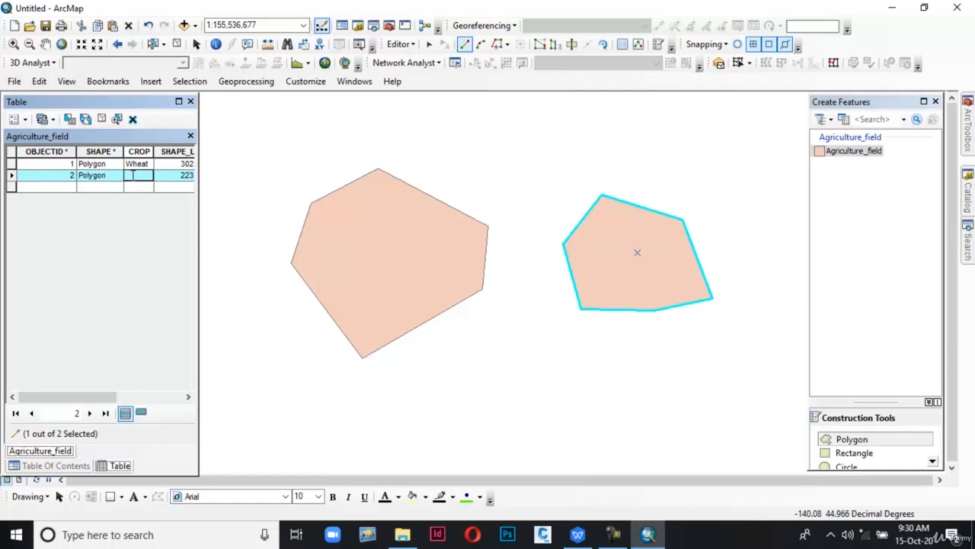
{"action": "type", "text": "Rice"}
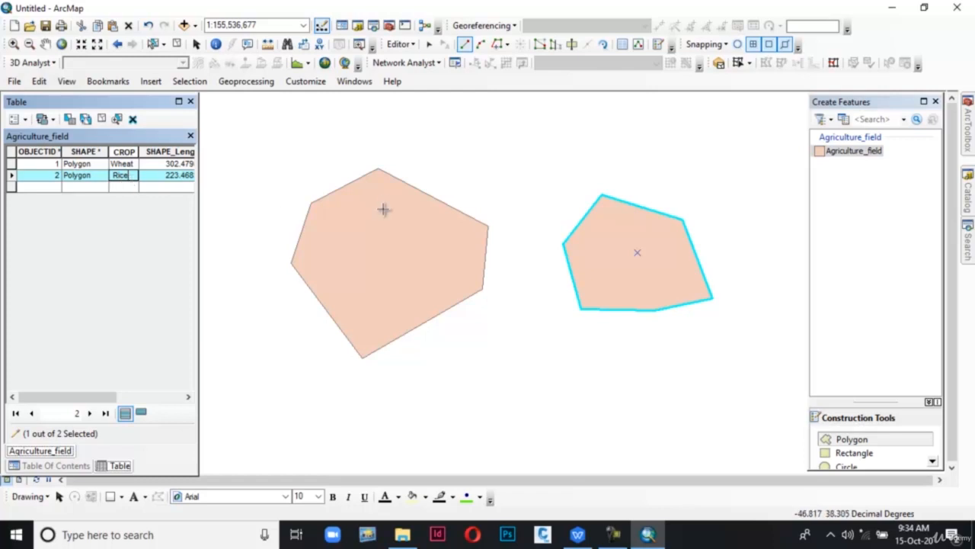
Step: Save the edits to Agriculture_field and stop the edit session
{"action": "left_click", "coordinate": [398, 45]}
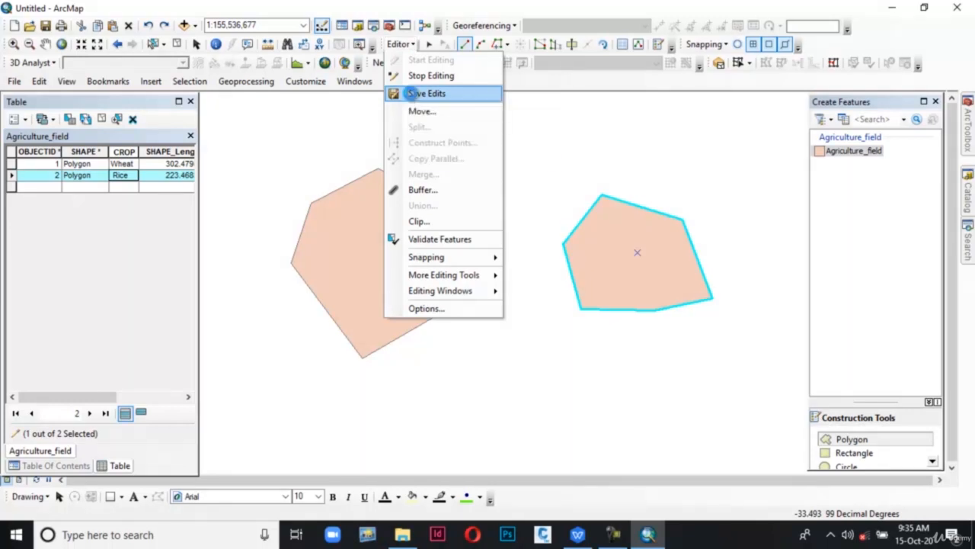
{"action": "left_click", "coordinate": [412, 93]}
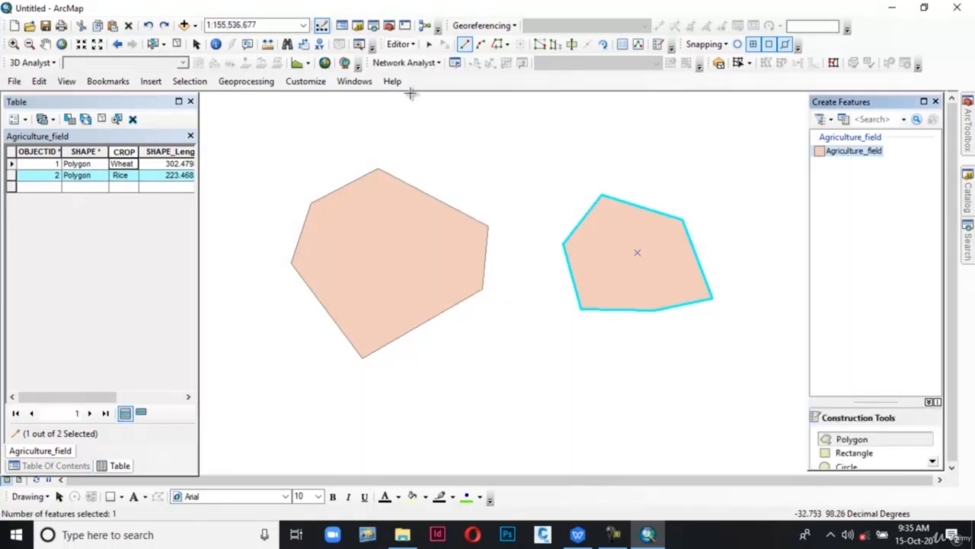
{"action": "left_click", "coordinate": [399, 44]}
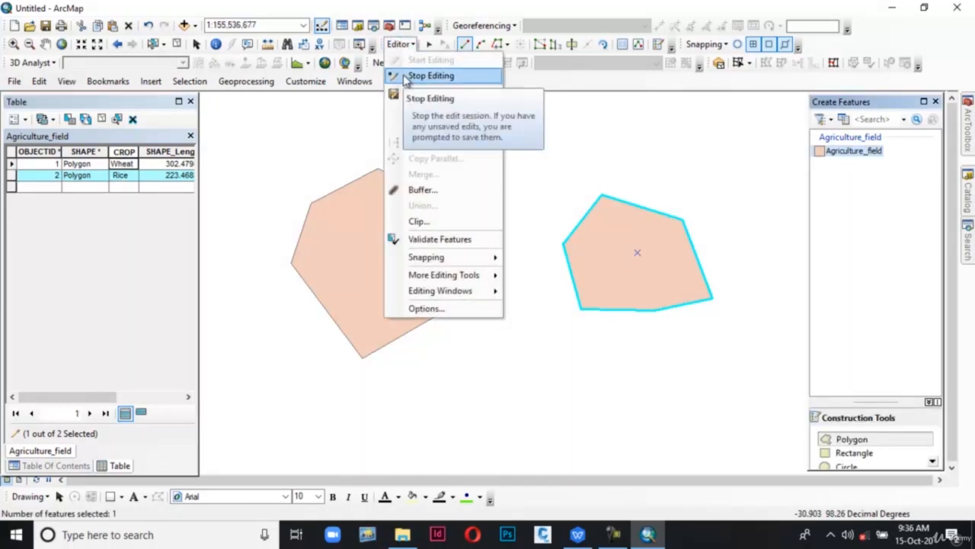
{"action": "left_click", "coordinate": [430, 76]}
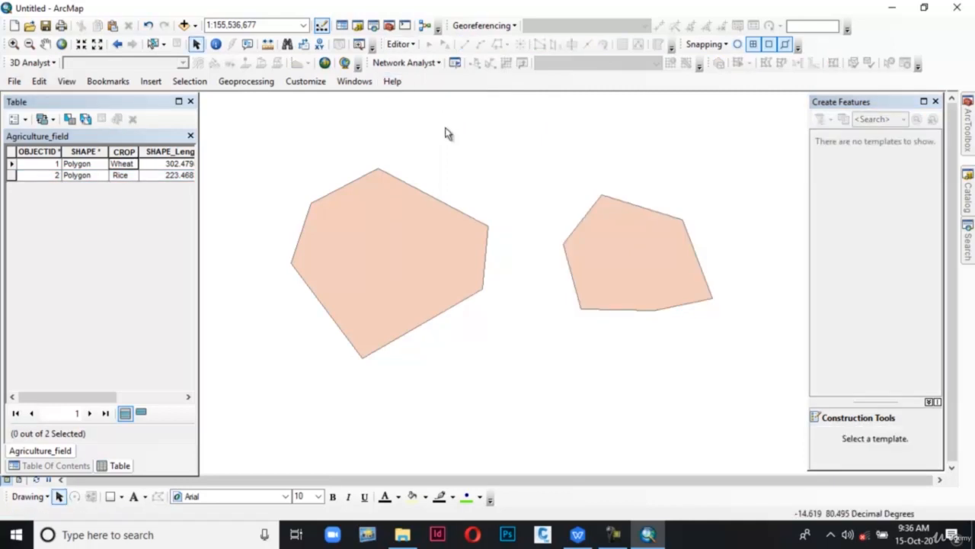
Step: Remove the Agriculture_field layer from the map and add it back from the Agriculture.gdb geodatabase
{"action": "left_click", "coordinate": [56, 465]}
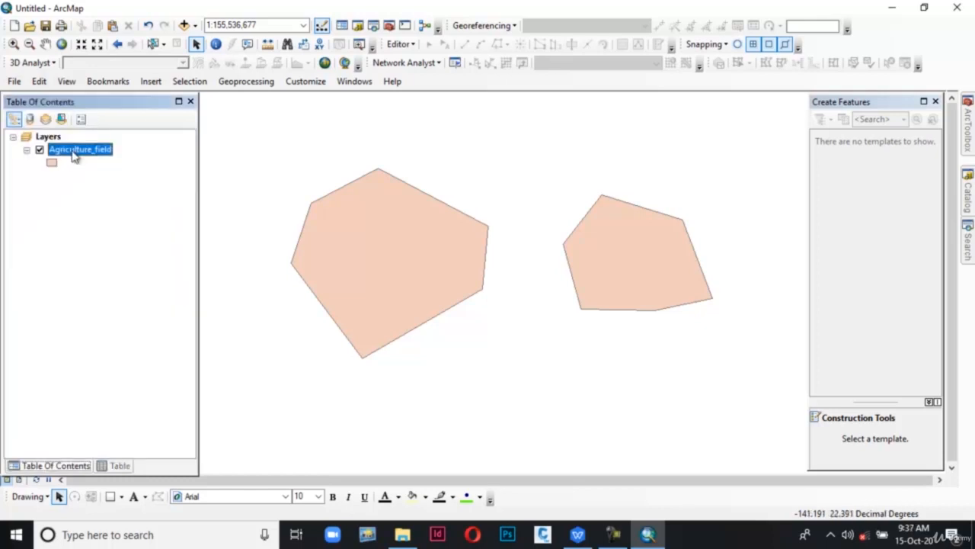
{"action": "right_click", "coordinate": [76, 148]}
{"action": "left_click", "coordinate": [82, 174]}
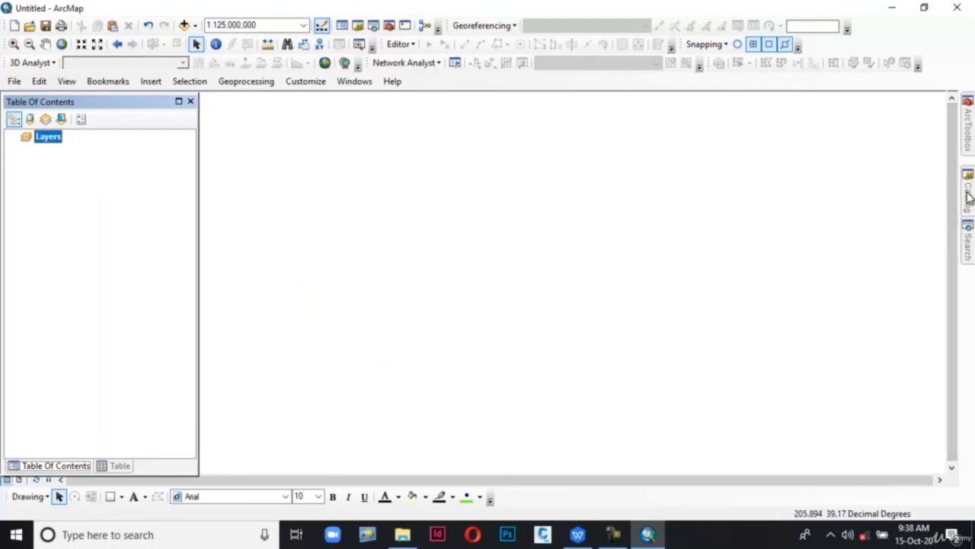
{"action": "left_click", "coordinate": [969, 197]}
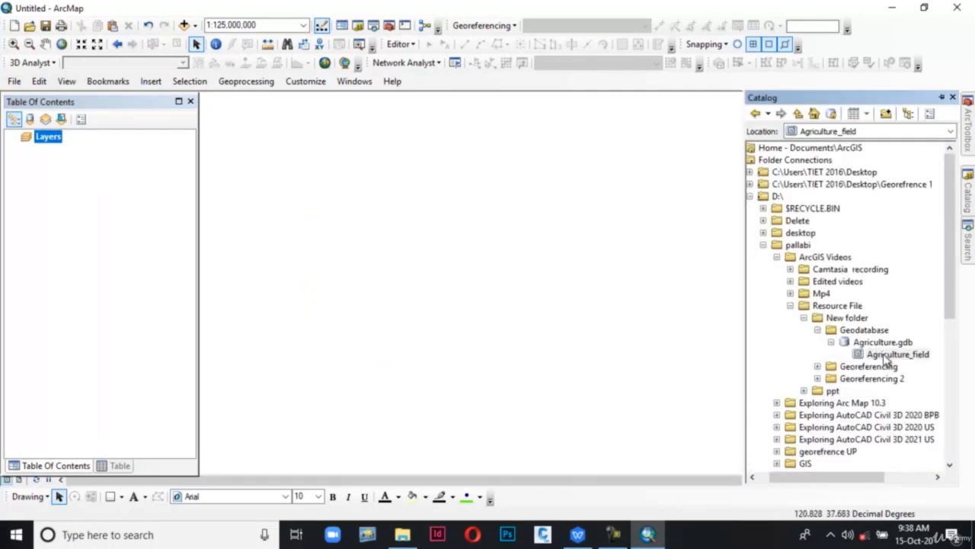
{"action": "left_click_drag", "start_coordinate": [886, 361], "coordinate": [495, 323]}
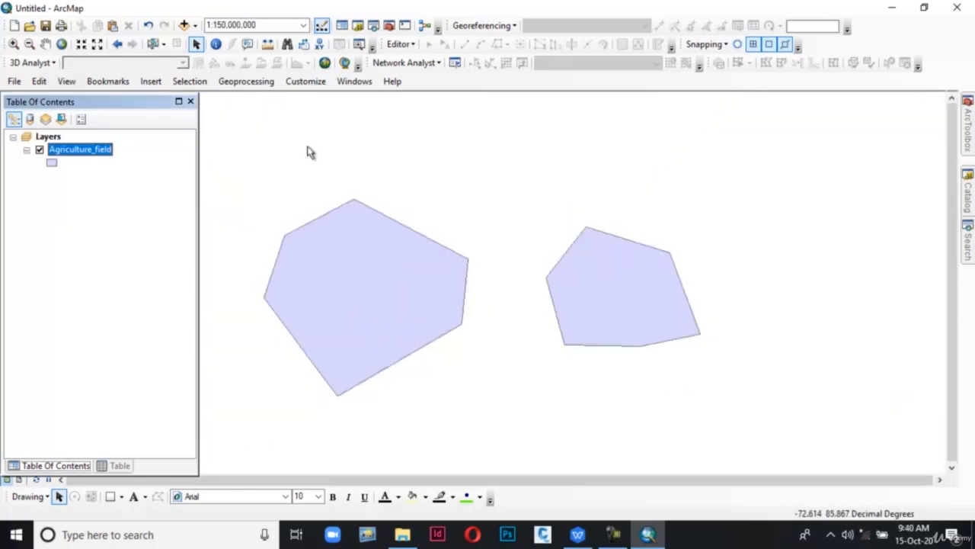